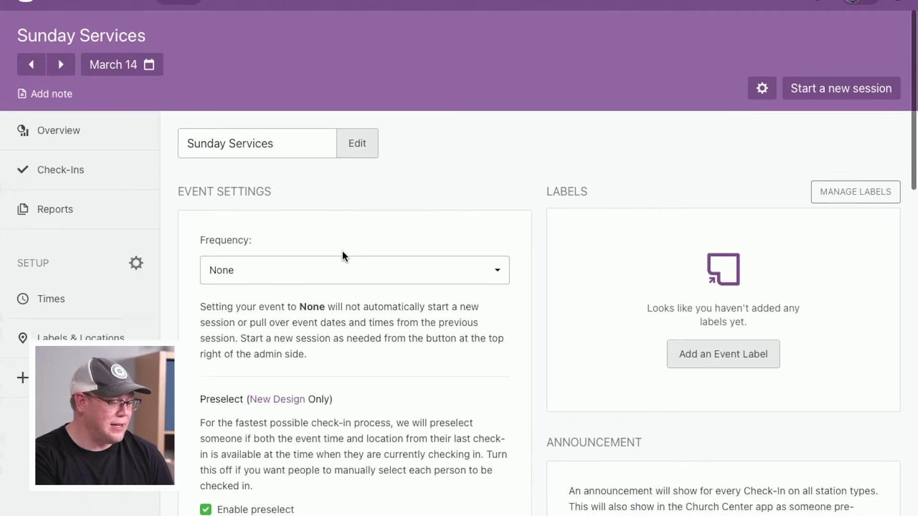
scroll(343, 252, "down", 10)
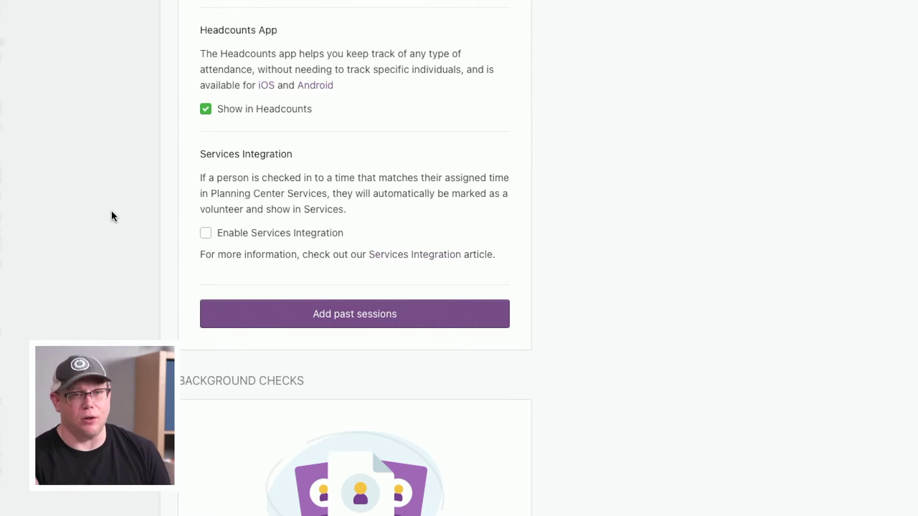
Tick Enable Services Integration in the Sunday Services event settings.
left_click(205, 234)
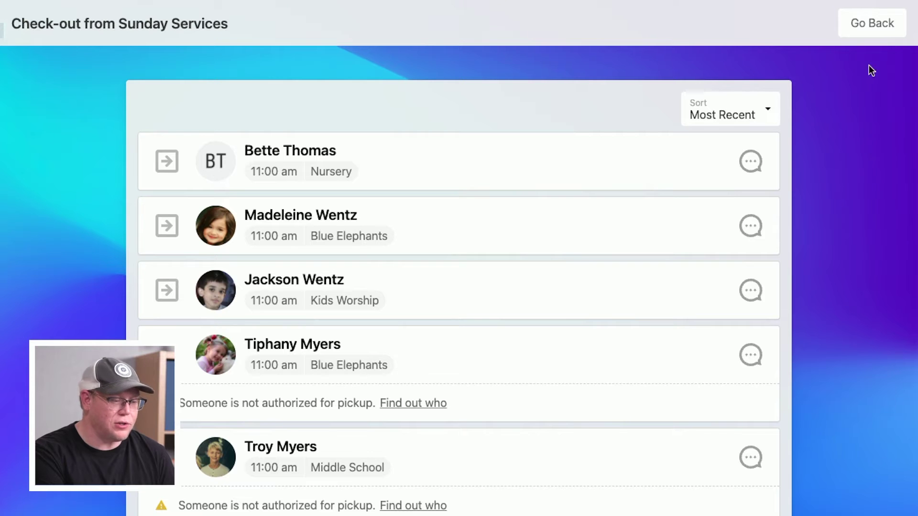
Switch the station to the Blue Elephants room and view its Ready children.
left_click(873, 31)
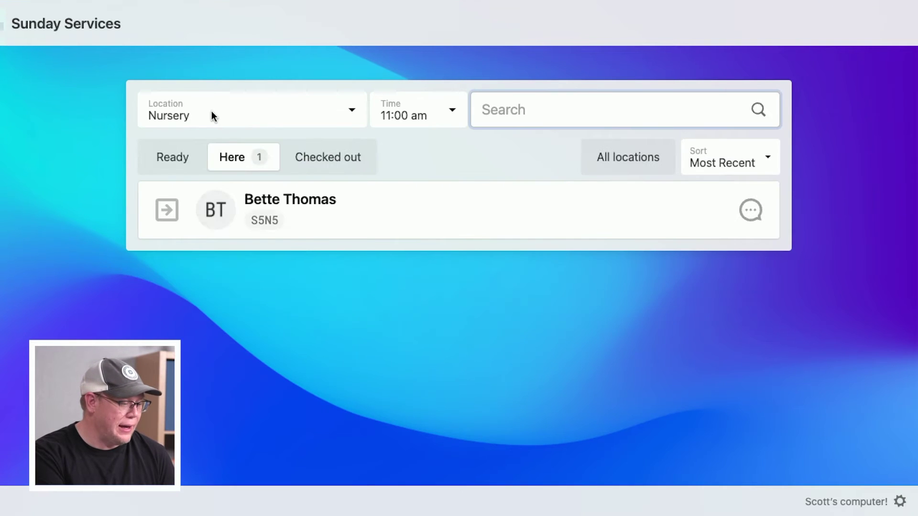
left_click(216, 116)
left_click(220, 136)
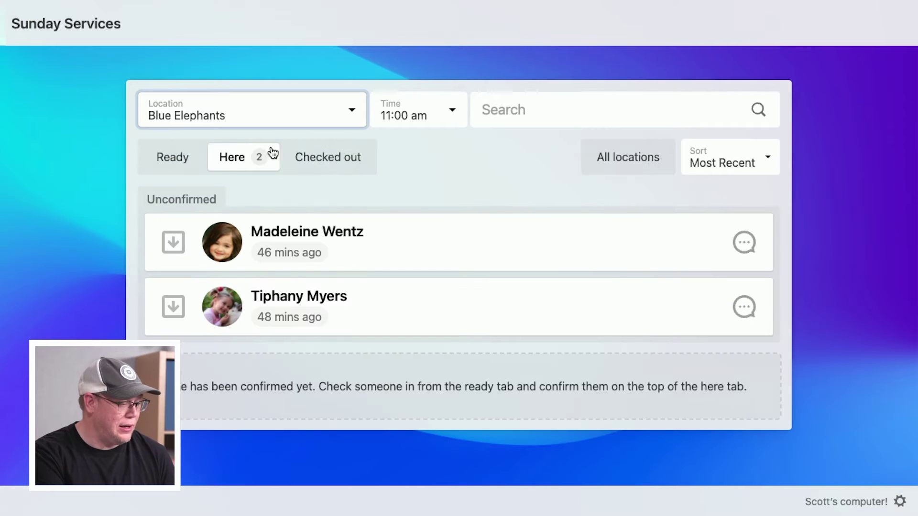
left_click(175, 158)
scroll(123, 228, "down", 2)
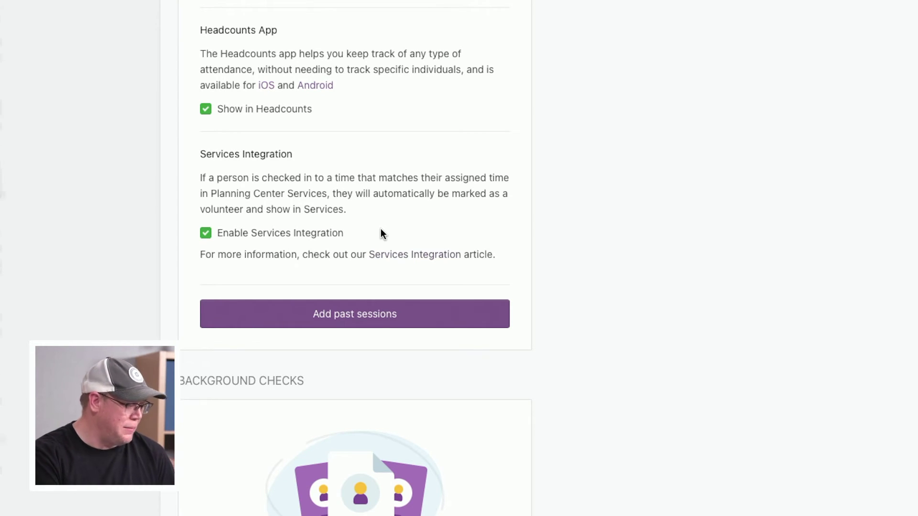
scroll(381, 229, "up", 10)
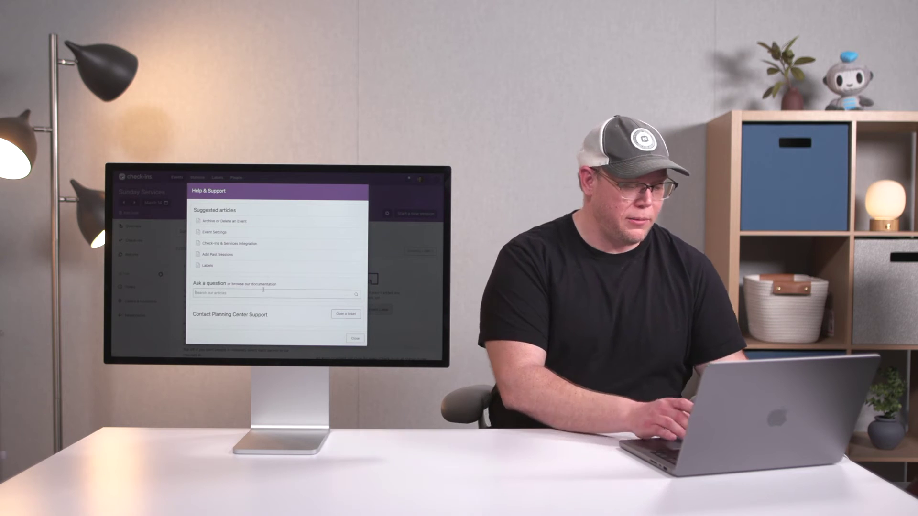
type("regista")
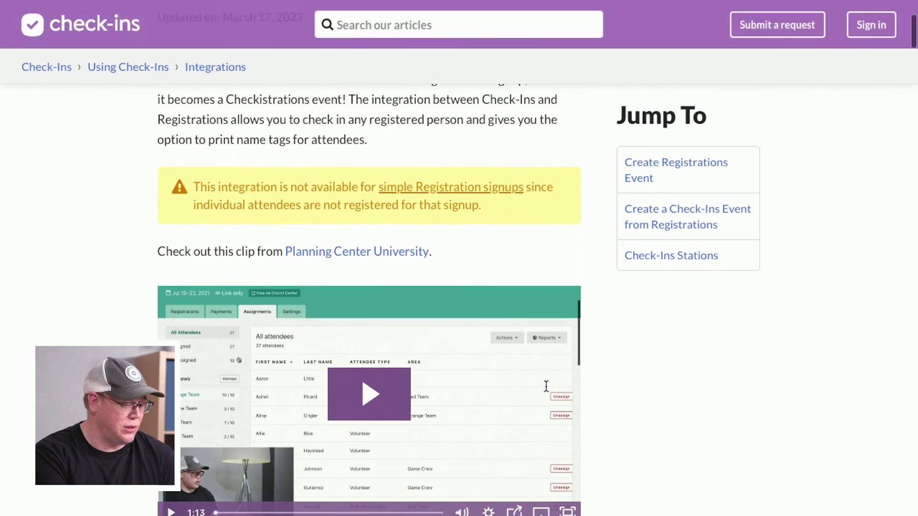
scroll(546, 386, "down", 2)
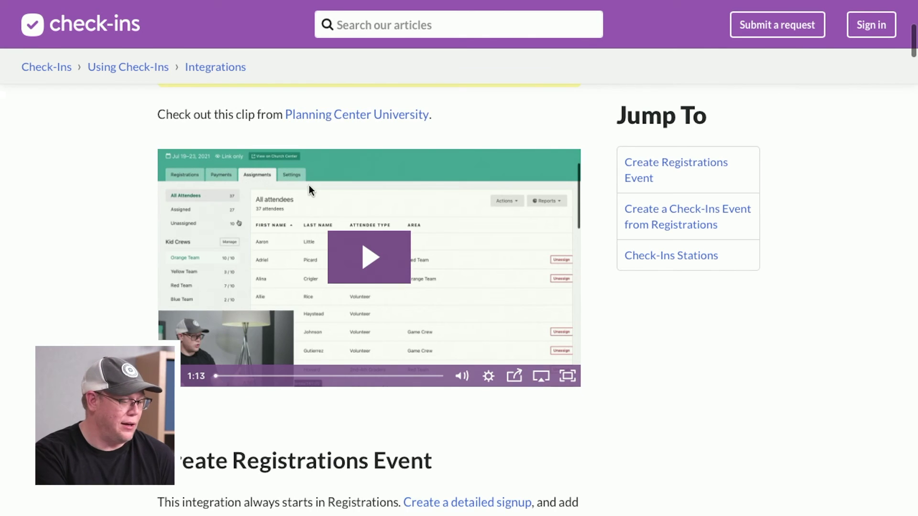
scroll(309, 185, "up", 2)
scroll(309, 185, "up", 1)
scroll(309, 185, "up", 2)
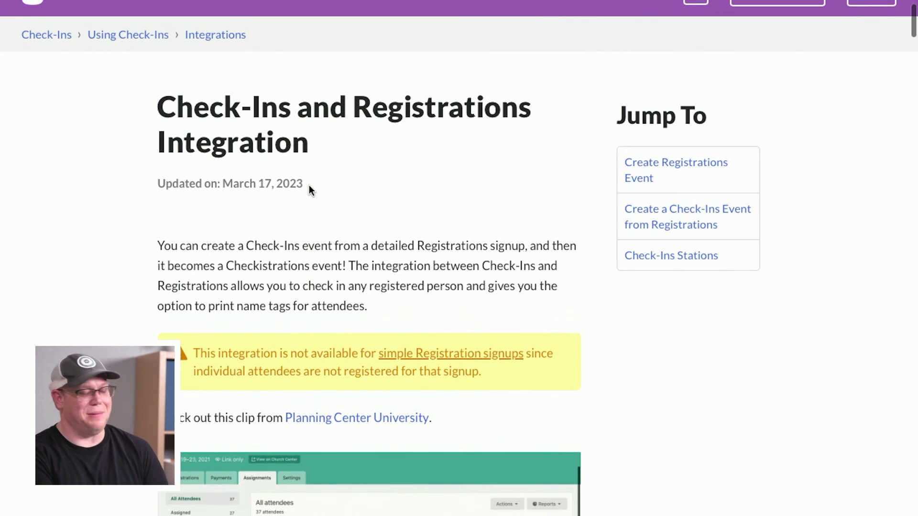
scroll(309, 184, "up", 1)
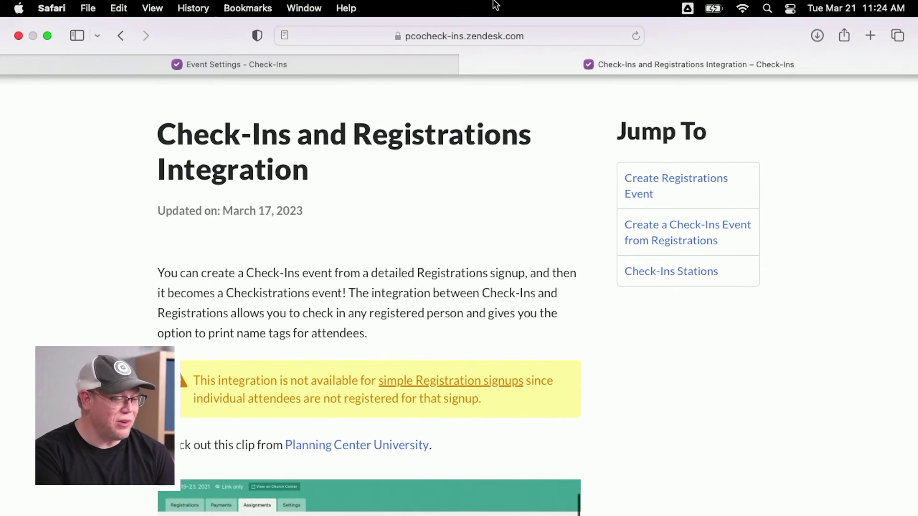
Close the Zendesk Registrations article, returning to the Check-Ins Help & Support dialog.
left_click(467, 65)
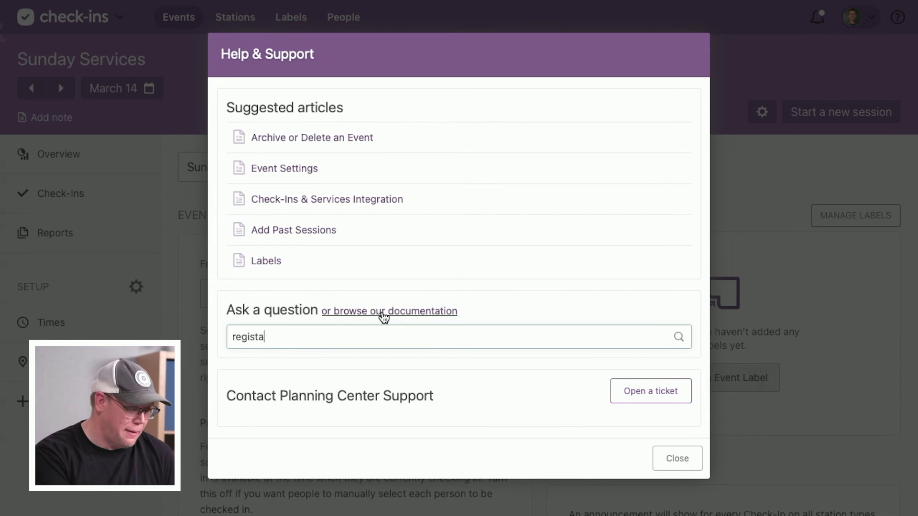
Replace the help search with 'ministry' and open Using Planning Center for Children's Ministry.
double_click(369, 337)
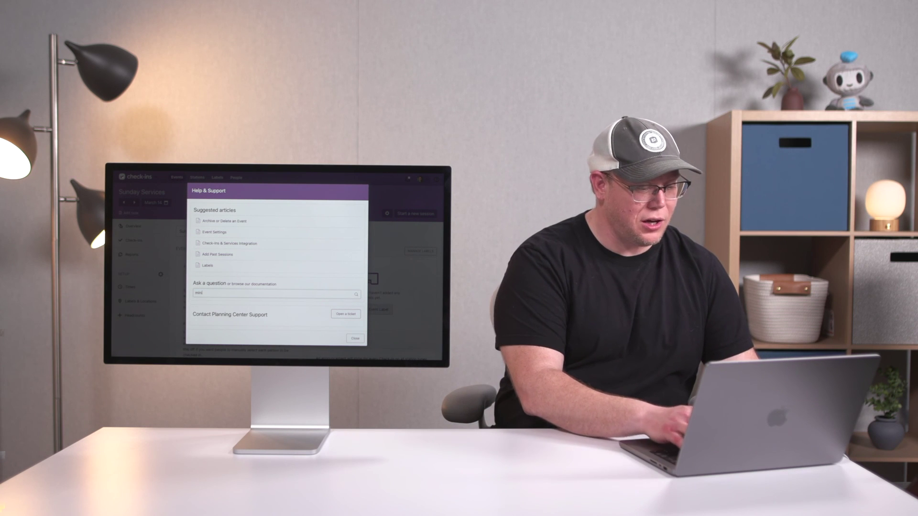
type("ministry")
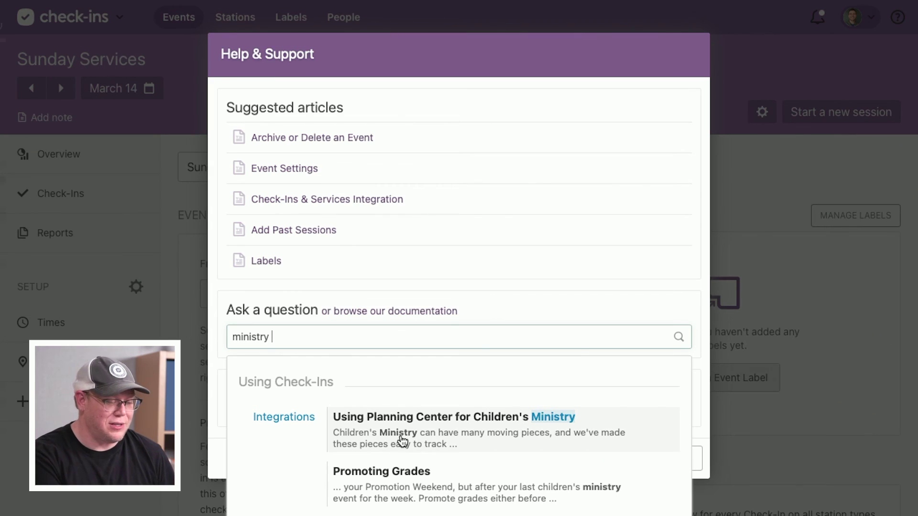
left_click(429, 429)
scroll(559, 362, "down", 3)
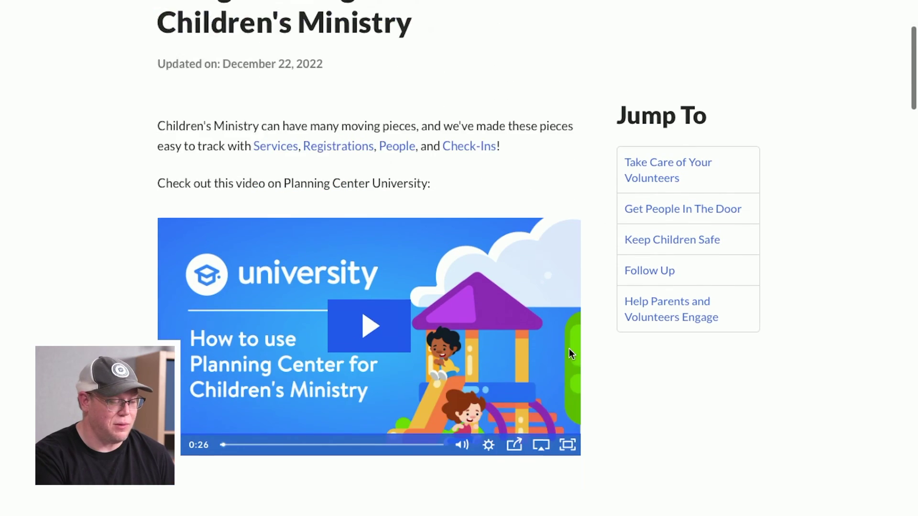